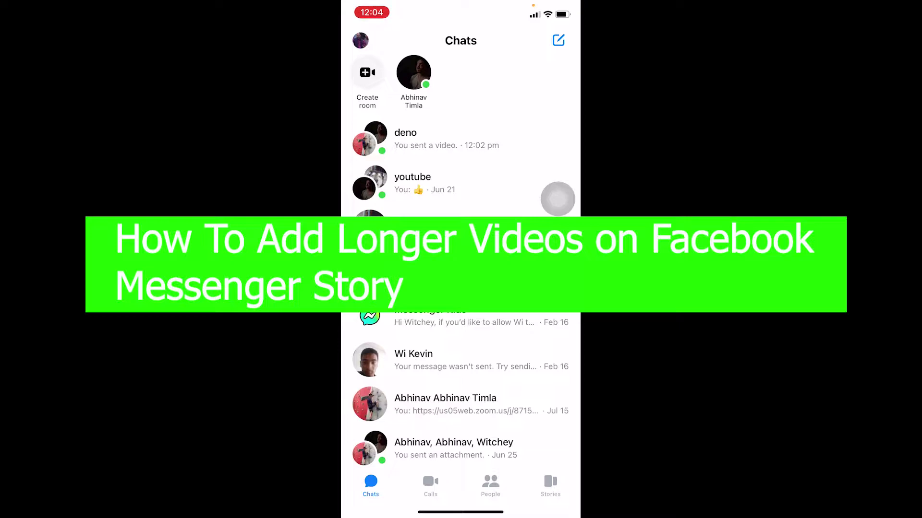
{"action": "scroll", "coordinate": [460, 346], "scroll_direction": "up", "scroll_amount": 2}
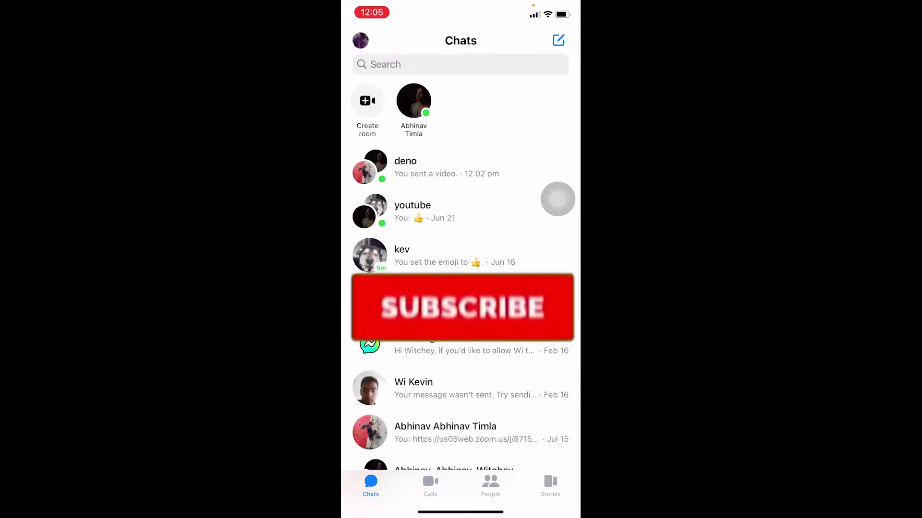
{"action": "scroll", "coordinate": [461, 289], "scroll_direction": "down", "scroll_amount": 1}
{"action": "scroll", "coordinate": [461, 288], "scroll_direction": "up", "scroll_amount": 1}
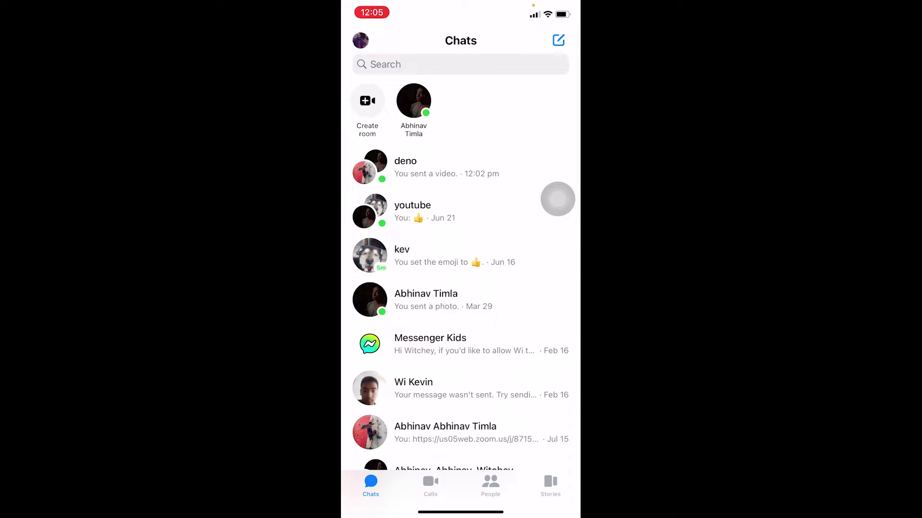
Switch to the Stories tab and open the Add to Story card's gallery picker
{"action": "left_click_drag", "start_coordinate": [460, 513], "coordinate": [460, 288]}
{"action": "left_click_drag", "start_coordinate": [374, 252], "coordinate": [548, 252]}
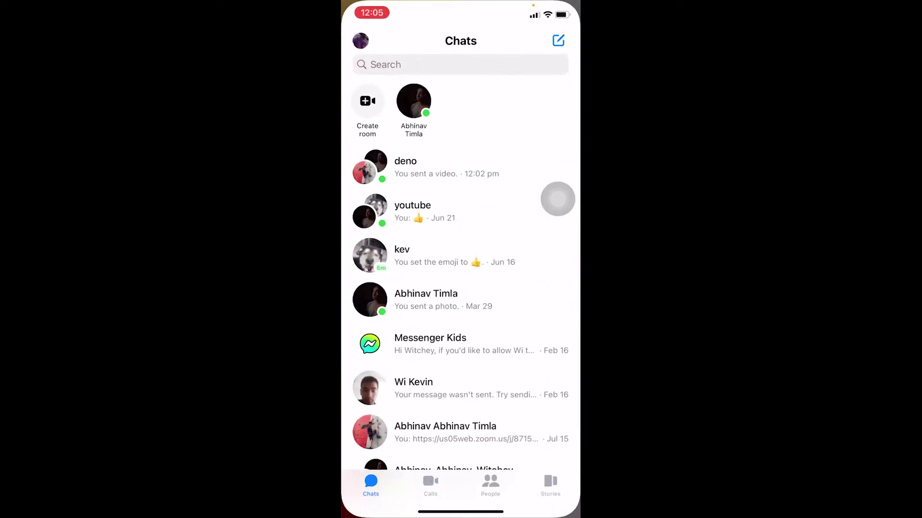
{"action": "left_click", "coordinate": [550, 486]}
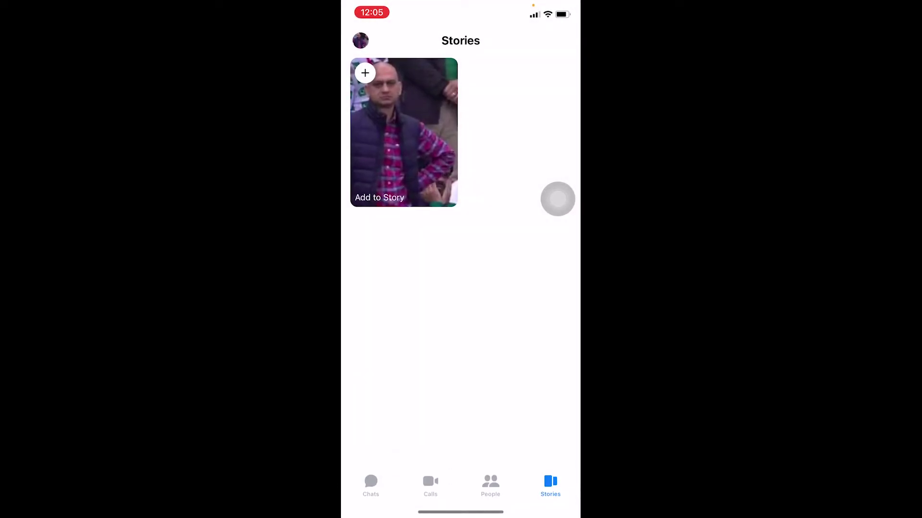
{"action": "left_click", "coordinate": [370, 485]}
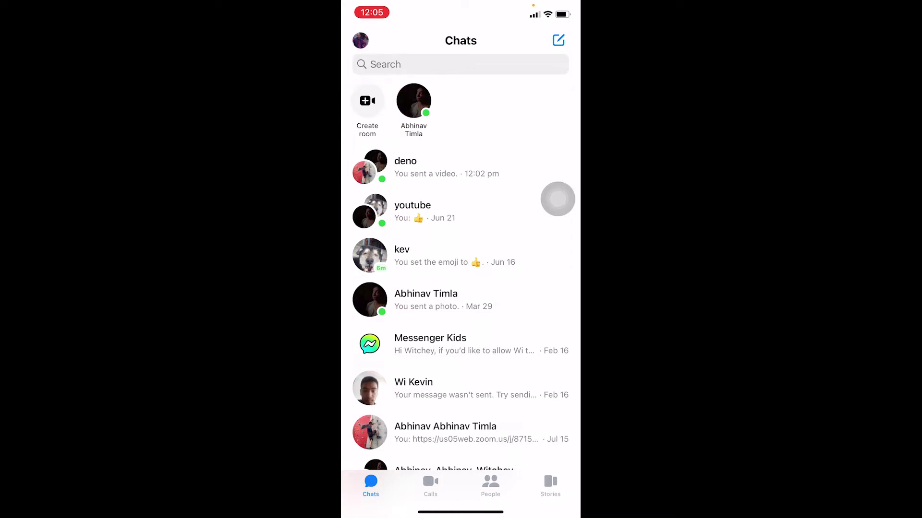
{"action": "left_click", "coordinate": [550, 486]}
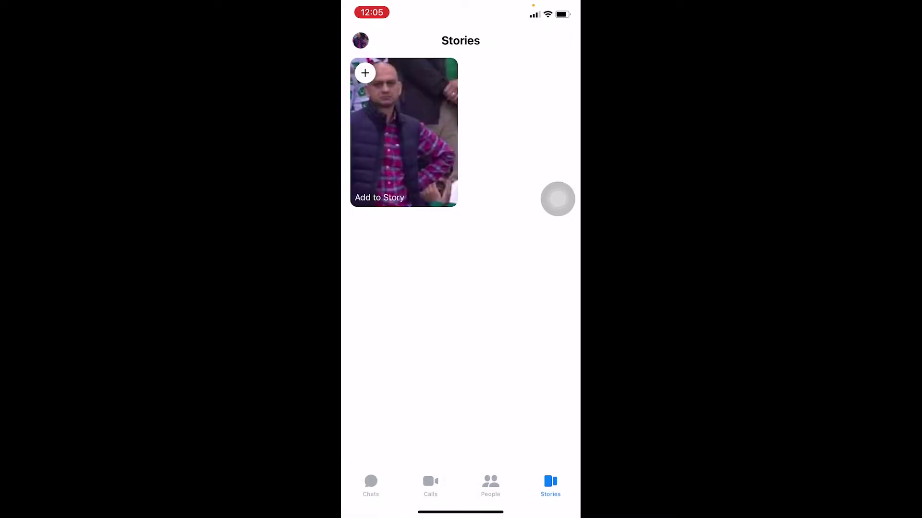
{"action": "left_click", "coordinate": [403, 133]}
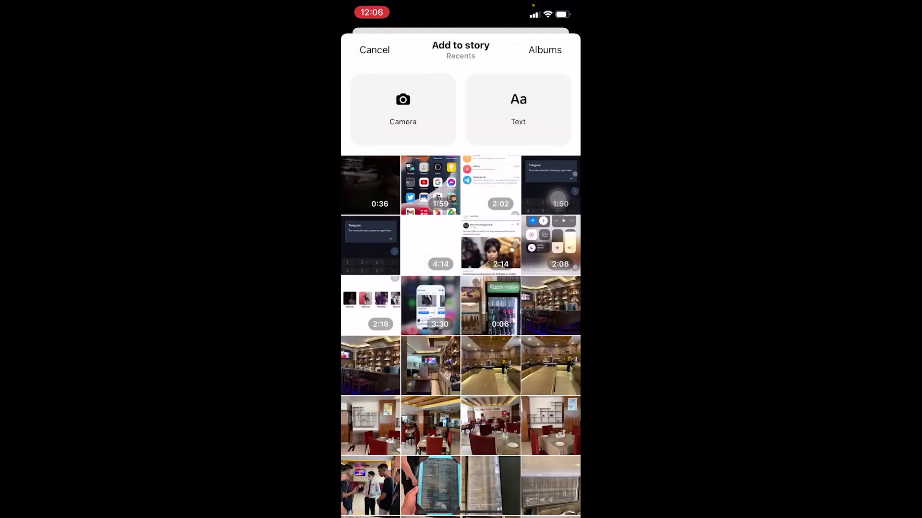
Cancel the Add to story sheet to go back to the Stories screen
{"action": "left_click", "coordinate": [403, 99]}
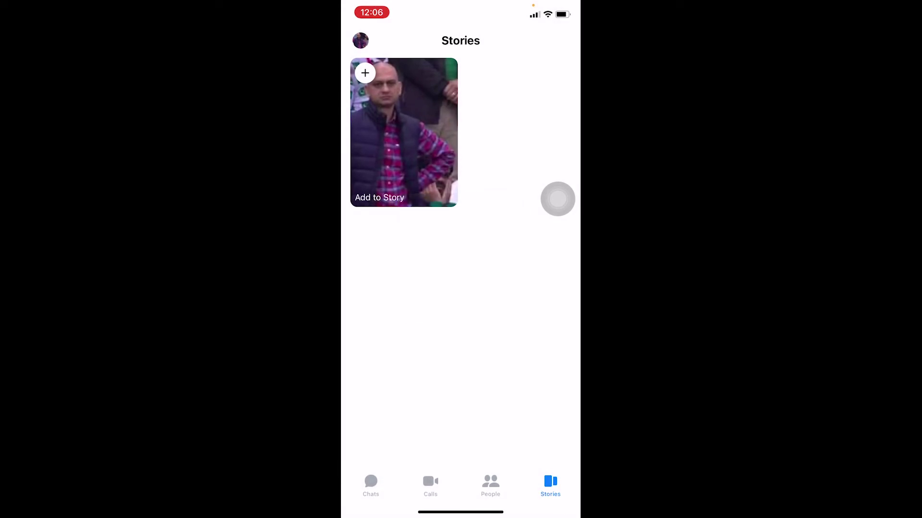
Reopen Add to Story and pick the 0:36 video from Recents for Your story
{"action": "left_click", "coordinate": [404, 133]}
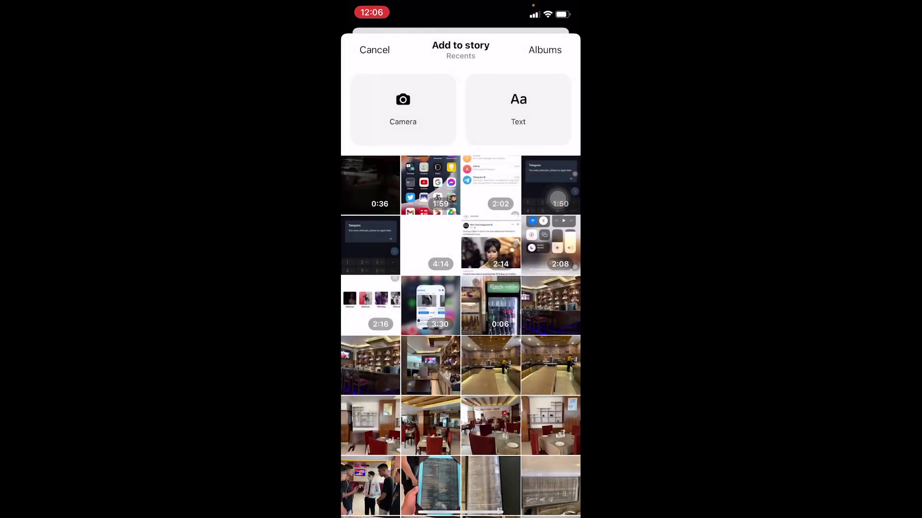
{"action": "left_click", "coordinate": [372, 47]}
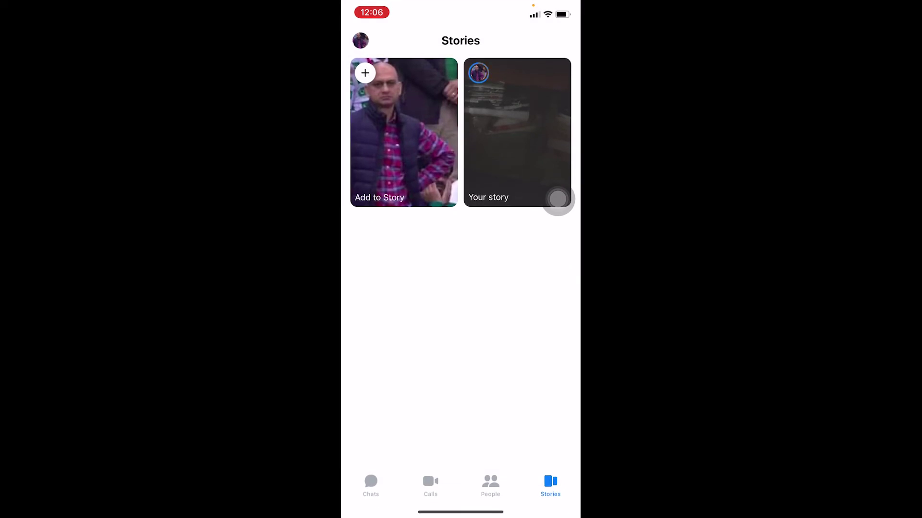